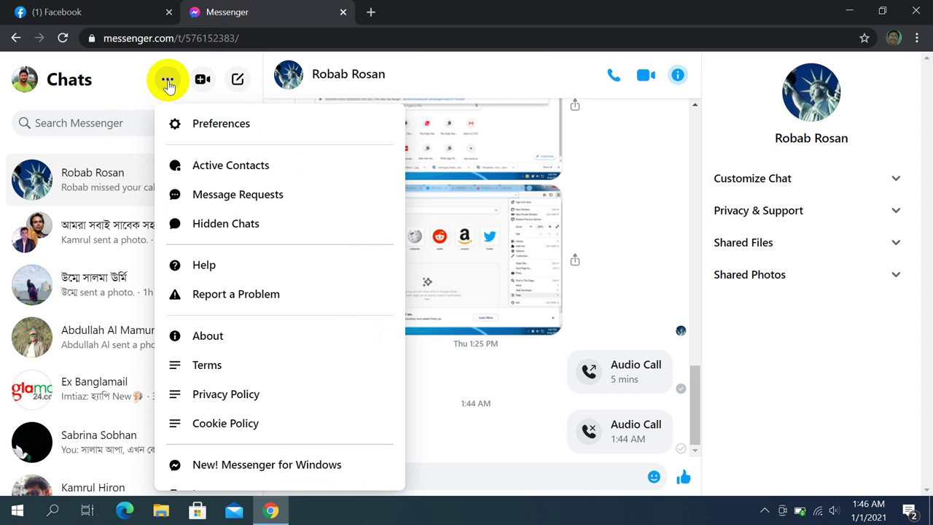
Step: Locate the log-out option in Messenger's options
{"action": "scroll", "coordinate": [236, 233], "scroll_direction": "down", "scroll_amount": 1}
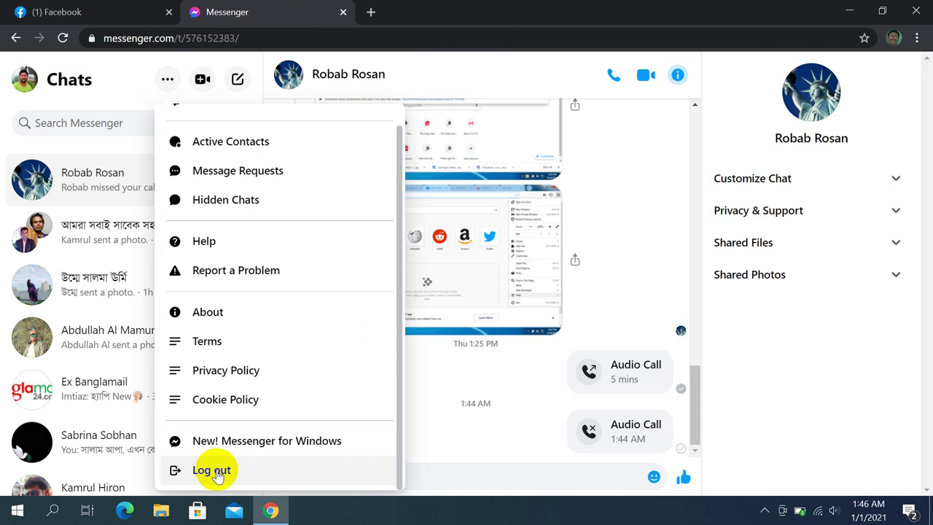
{"action": "left_click", "coordinate": [211, 470]}
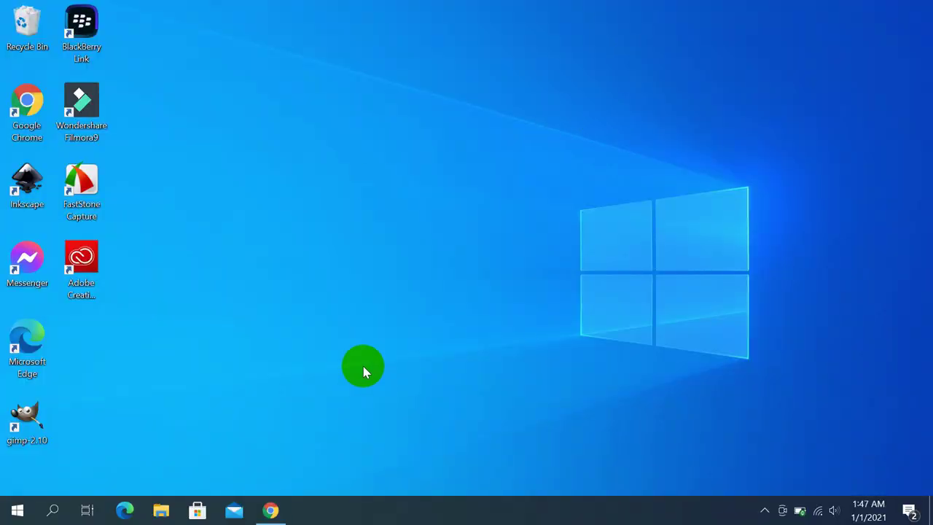
Step: Turn off Bluetooth in the Windows Bluetooth & other devices settings and close Settings
{"action": "left_click", "coordinate": [270, 511]}
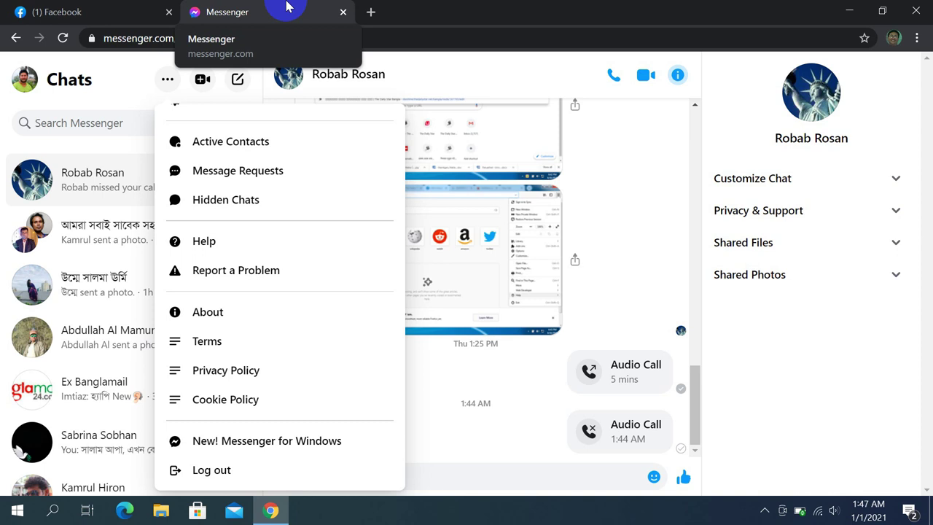
{"action": "left_click", "coordinate": [765, 511]}
{"action": "left_click", "coordinate": [737, 455]}
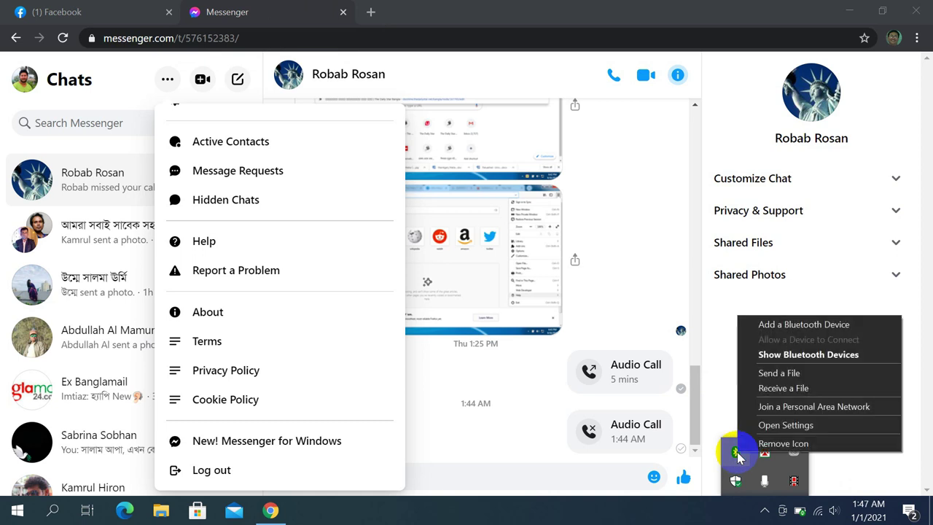
{"action": "left_click", "coordinate": [797, 355]}
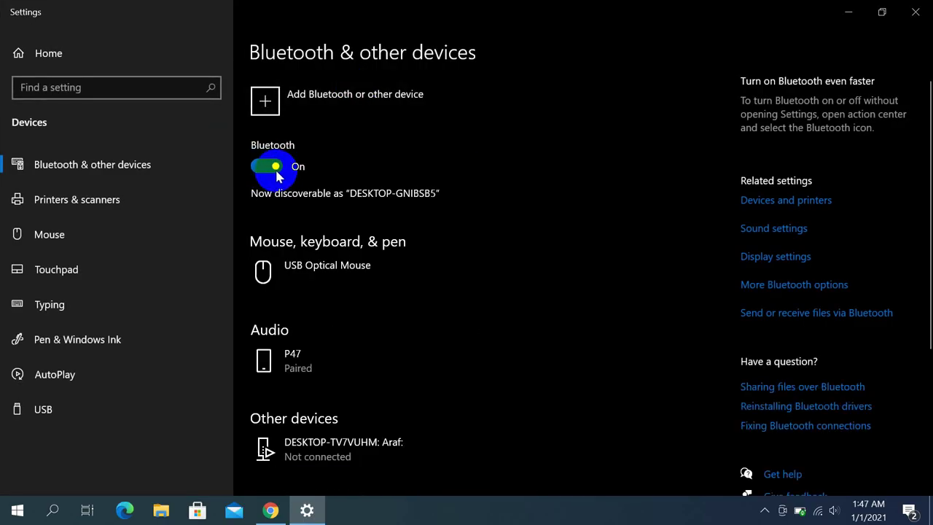
{"action": "left_click", "coordinate": [266, 164]}
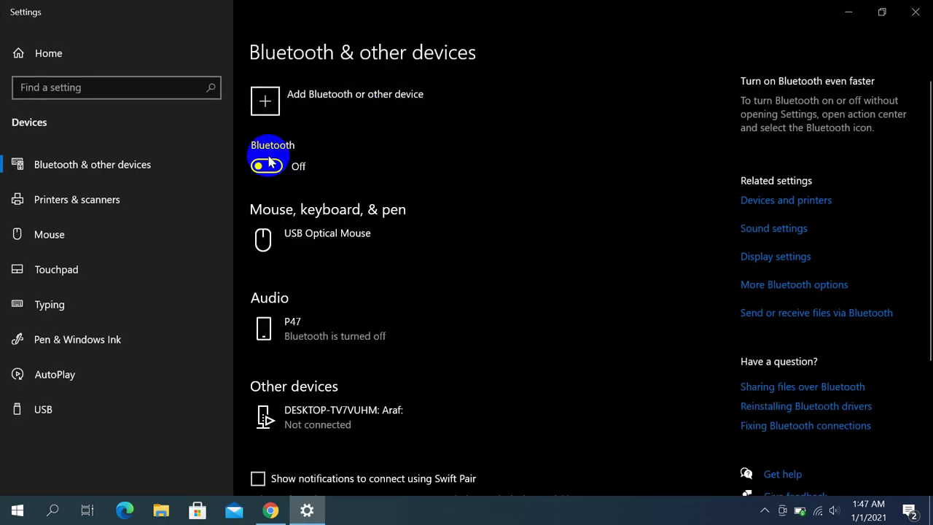
{"action": "left_click", "coordinate": [916, 13]}
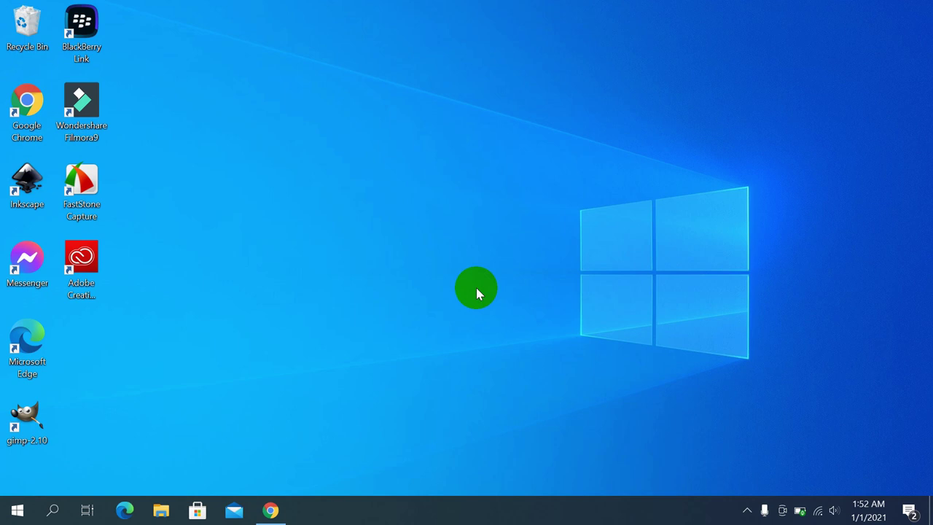
Step: Open the Camera app permissions page under Privacy in Windows Settings
{"action": "left_click", "coordinate": [19, 510]}
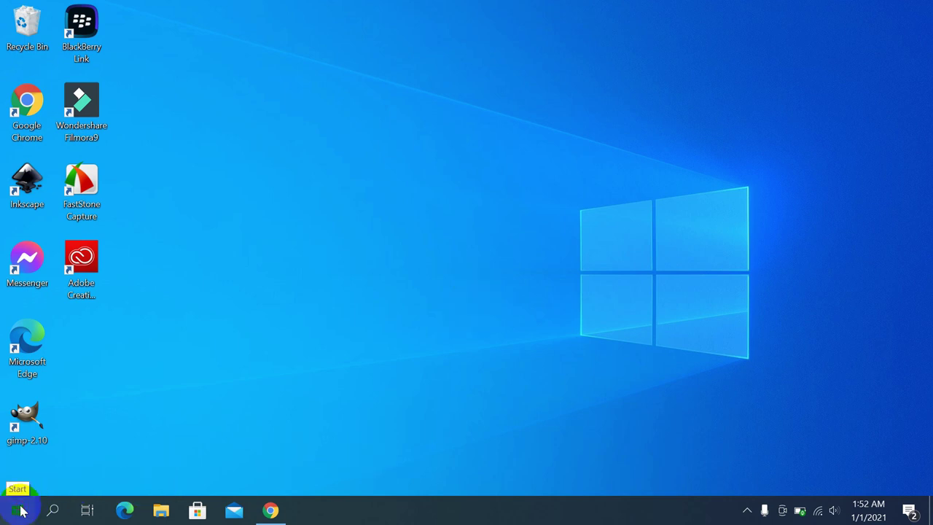
{"action": "left_click", "coordinate": [24, 446]}
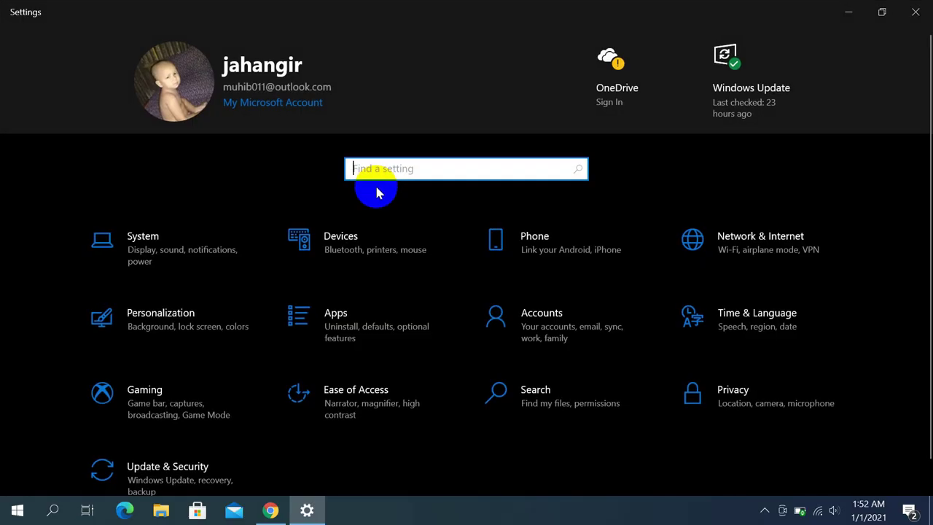
{"action": "scroll", "coordinate": [377, 189], "scroll_direction": "down", "scroll_amount": 1}
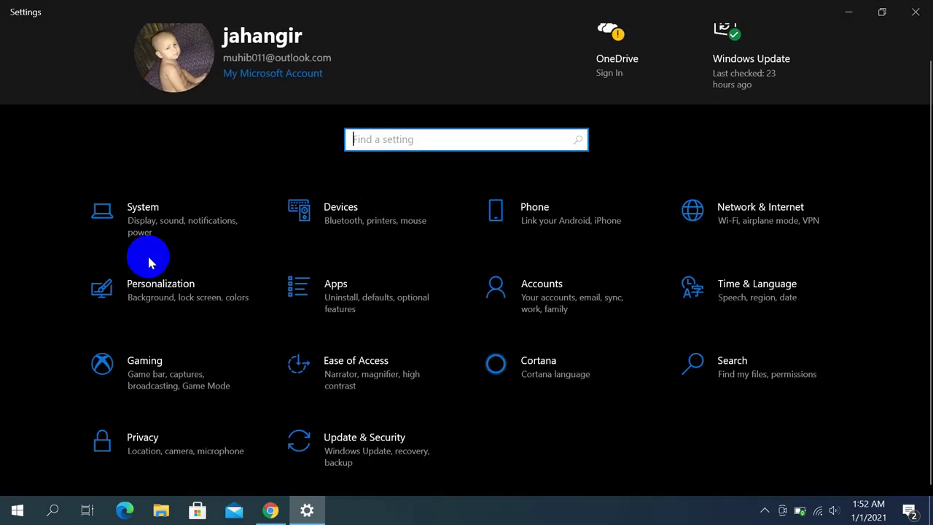
{"action": "left_click", "coordinate": [159, 435]}
{"action": "scroll", "coordinate": [98, 253], "scroll_direction": "down", "scroll_amount": 2}
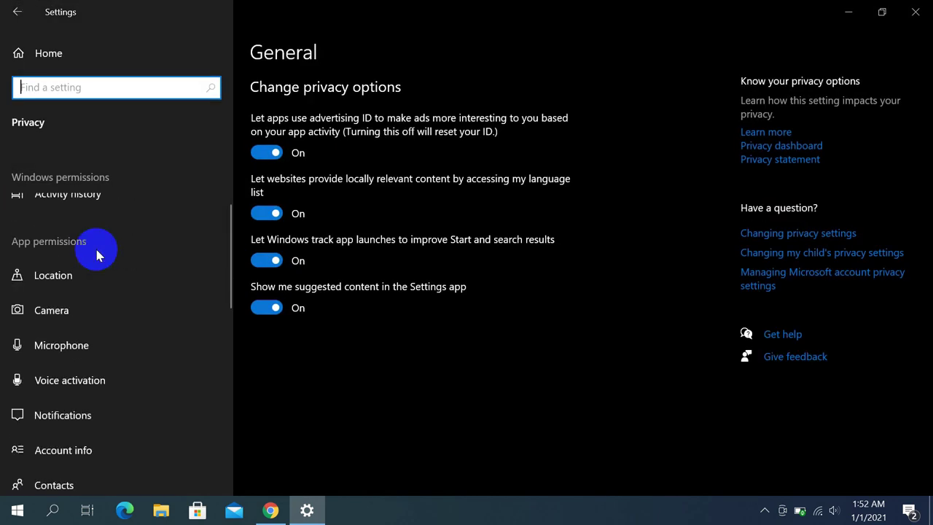
{"action": "left_click", "coordinate": [62, 313]}
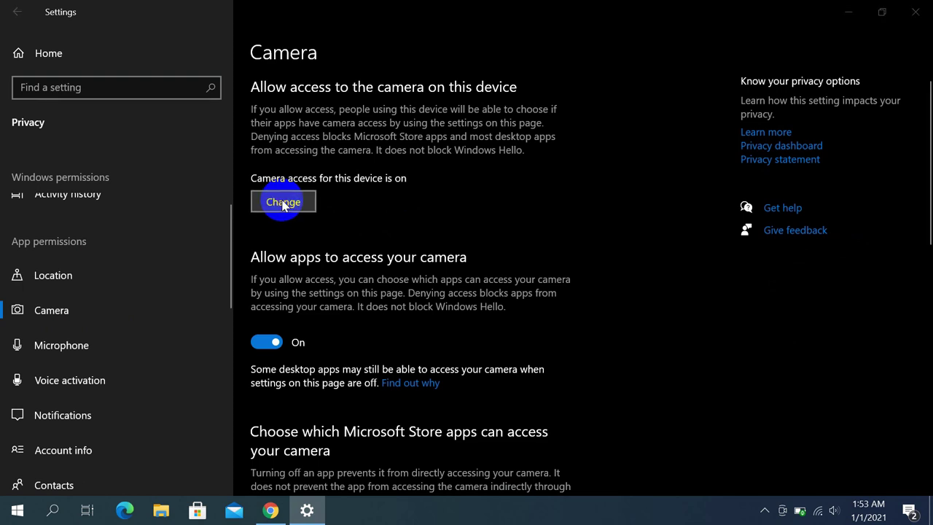
Step: Switch camera access off and back on for this device and for apps, and review the per-app camera permissions
{"action": "left_click", "coordinate": [284, 204]}
{"action": "left_click", "coordinate": [217, 137]}
{"action": "left_click", "coordinate": [221, 138]}
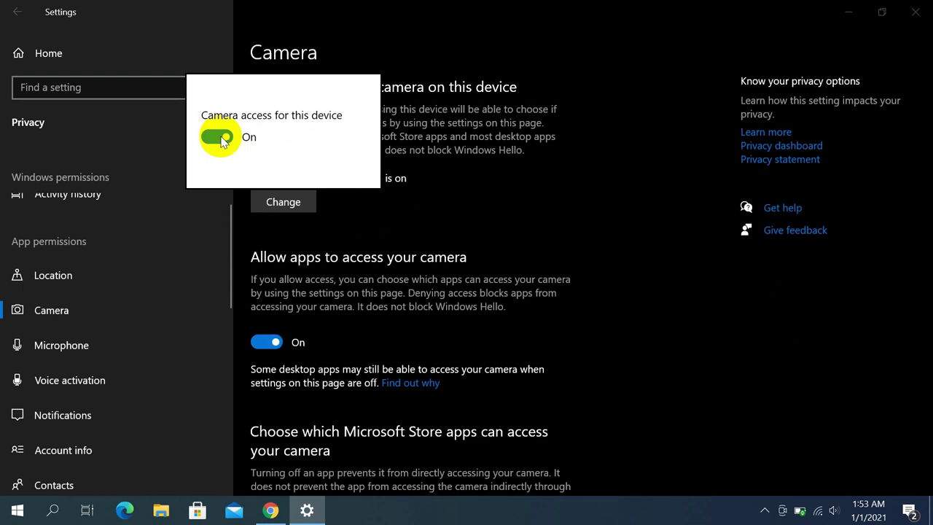
{"action": "scroll", "coordinate": [271, 267], "scroll_direction": "down", "scroll_amount": 2}
{"action": "left_click", "coordinate": [268, 269]}
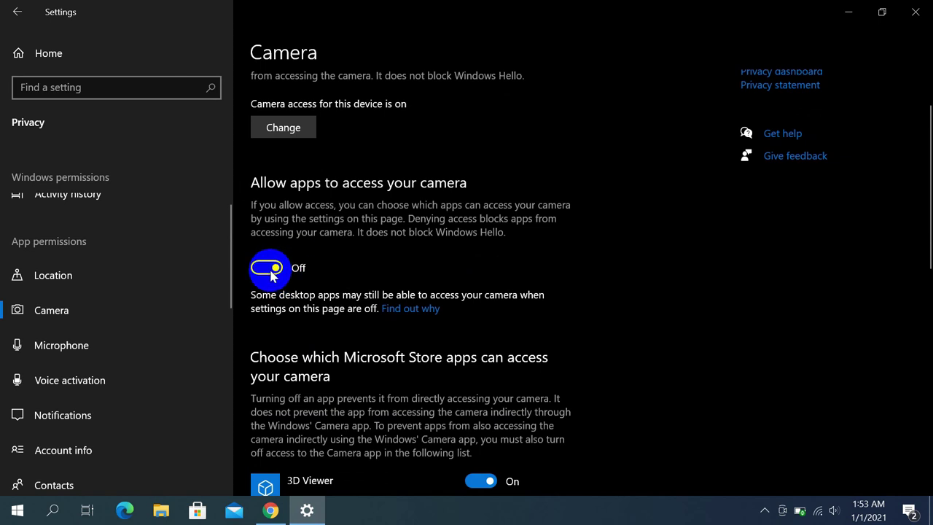
{"action": "left_click", "coordinate": [267, 268]}
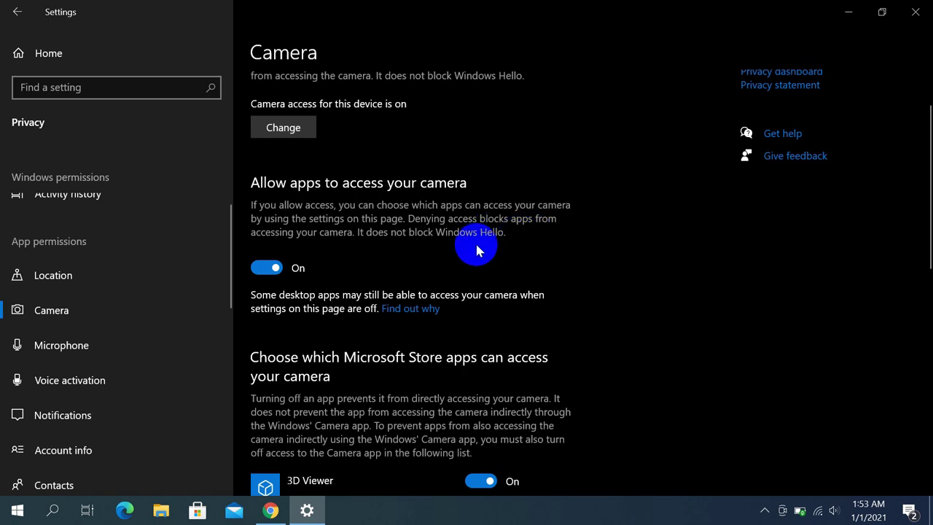
{"action": "scroll", "coordinate": [467, 249], "scroll_direction": "down", "scroll_amount": 10}
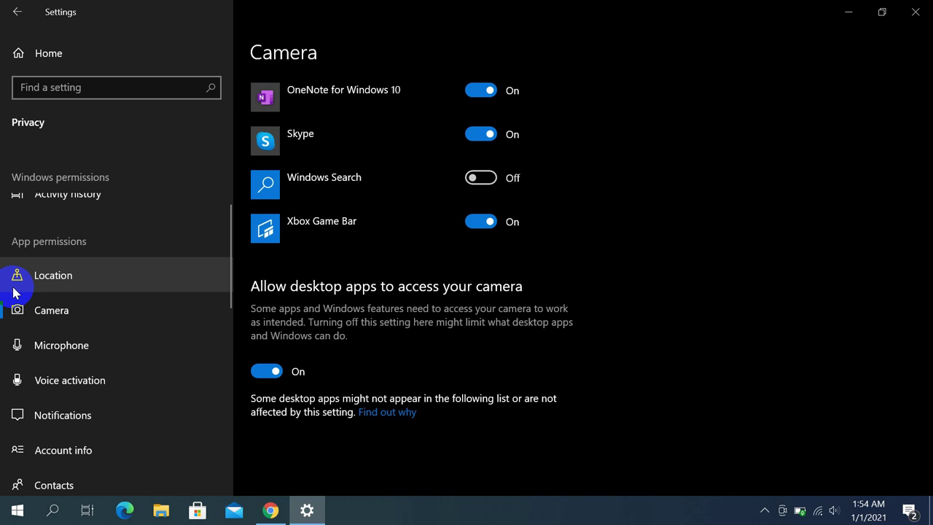
Step: Open the Microphone app permissions page and go through its access settings
{"action": "left_click", "coordinate": [60, 349]}
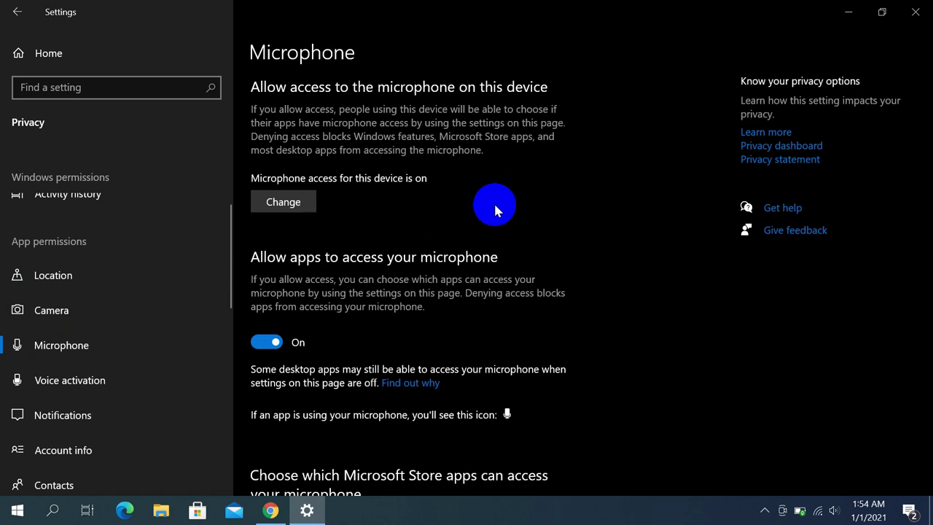
{"action": "scroll", "coordinate": [492, 204], "scroll_direction": "down", "scroll_amount": 3}
{"action": "left_click", "coordinate": [276, 127]}
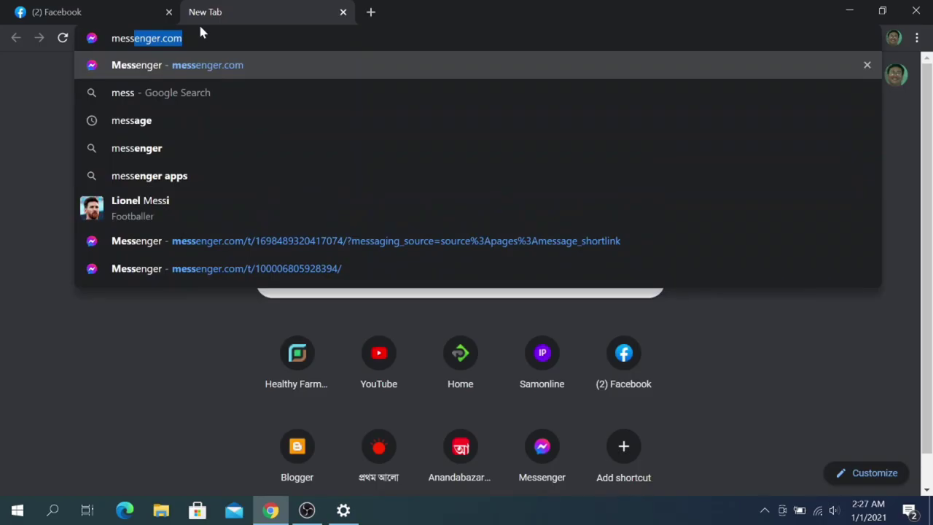
Step: Load messenger.com in Chrome and check the Camera and Microphone permissions in its site information
{"action": "key", "text": "Return"}
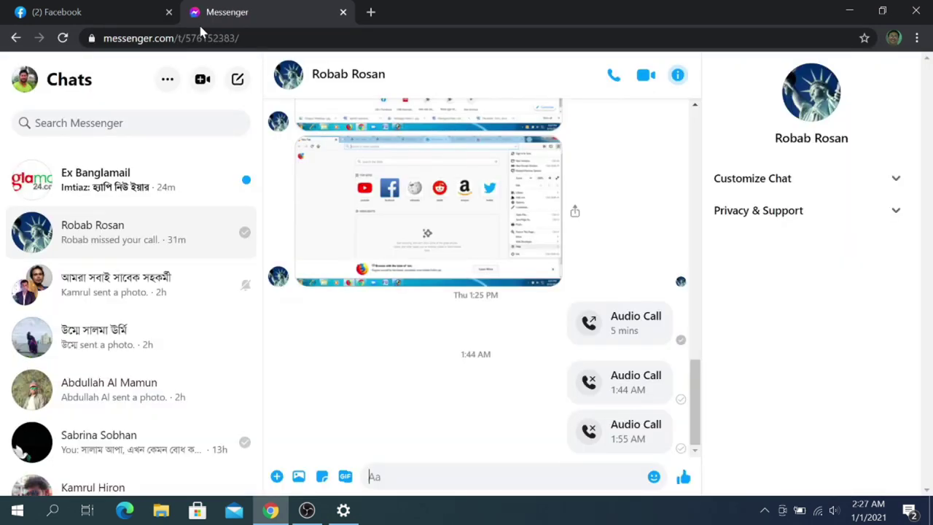
{"action": "left_click", "coordinate": [91, 40]}
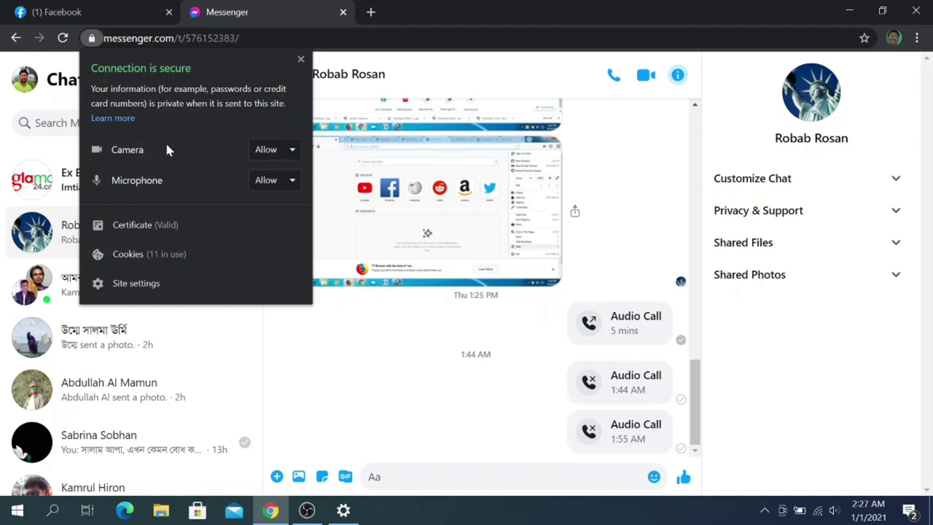
{"action": "left_click", "coordinate": [282, 148]}
{"action": "left_click", "coordinate": [282, 148]}
{"action": "left_click", "coordinate": [277, 182]}
{"action": "left_click", "coordinate": [298, 62]}
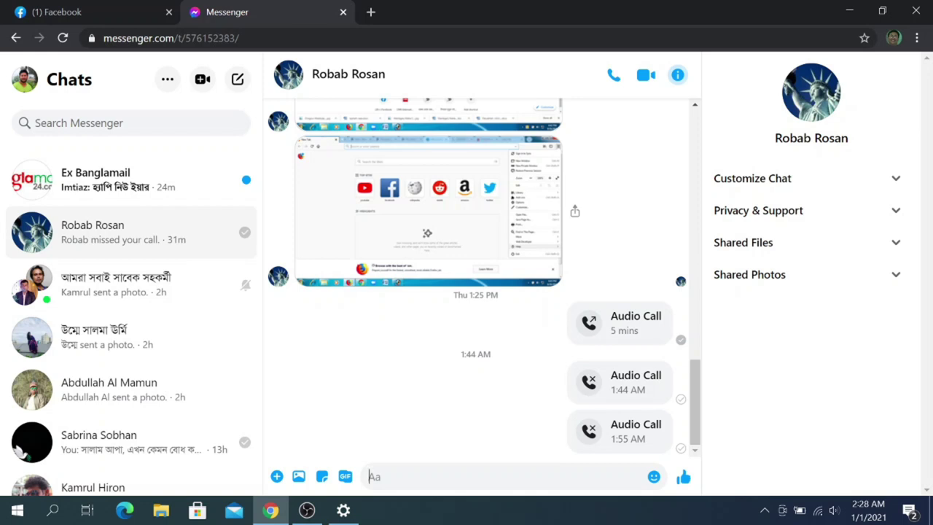
Step: Open Chrome's settings and expand the Advanced section to look through the categories
{"action": "left_click", "coordinate": [917, 38]}
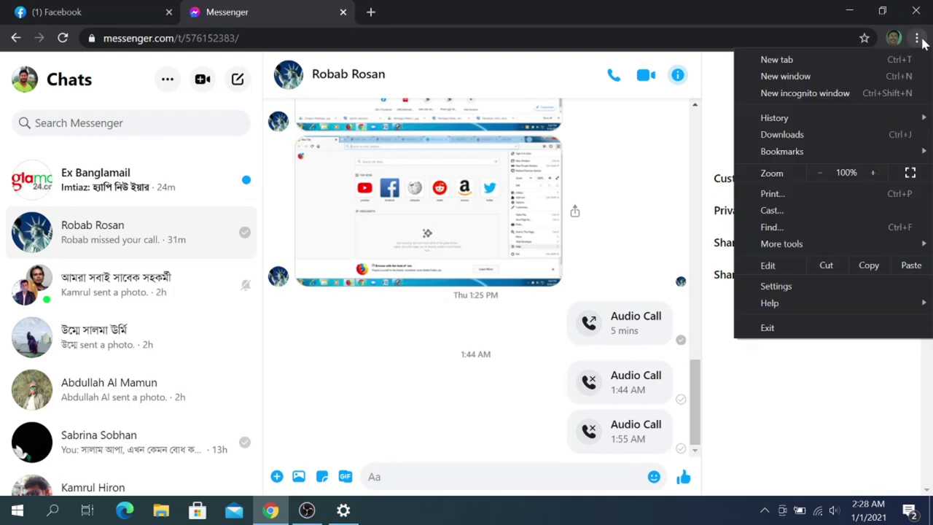
{"action": "left_click", "coordinate": [776, 287]}
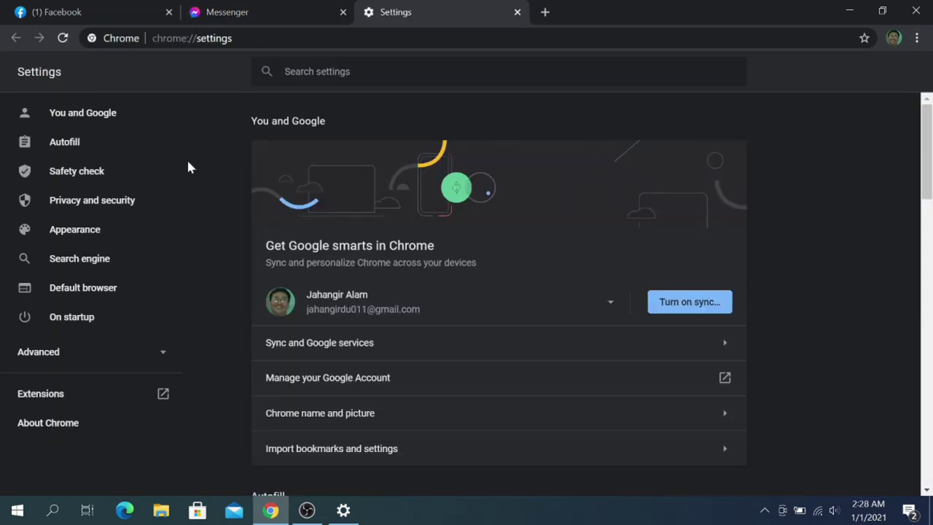
{"action": "scroll", "coordinate": [187, 163], "scroll_direction": "down", "scroll_amount": 2}
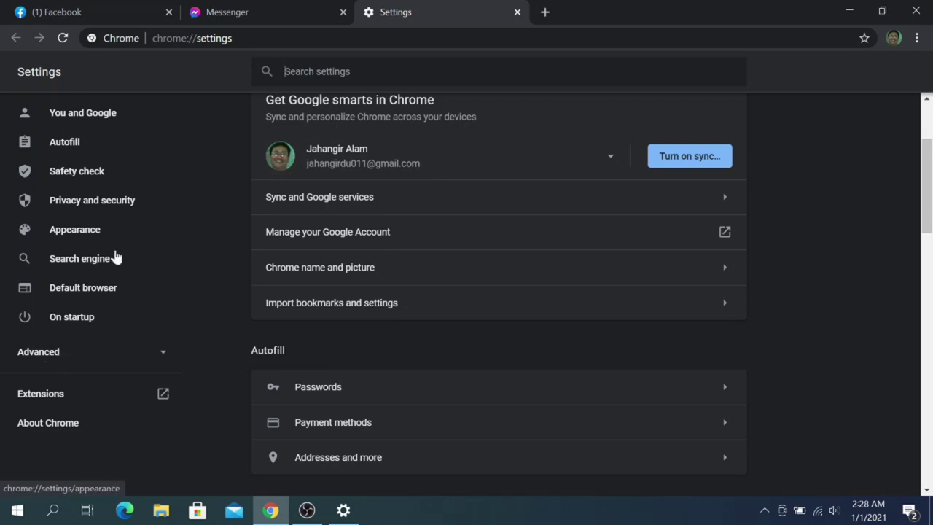
{"action": "scroll", "coordinate": [111, 258], "scroll_direction": "up", "scroll_amount": 1}
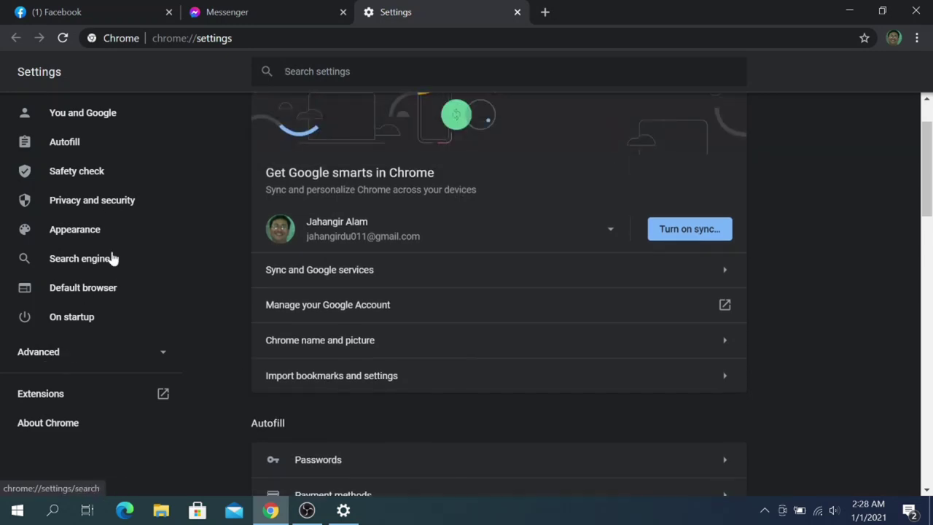
{"action": "left_click", "coordinate": [62, 352]}
{"action": "scroll", "coordinate": [120, 265], "scroll_direction": "down", "scroll_amount": 3}
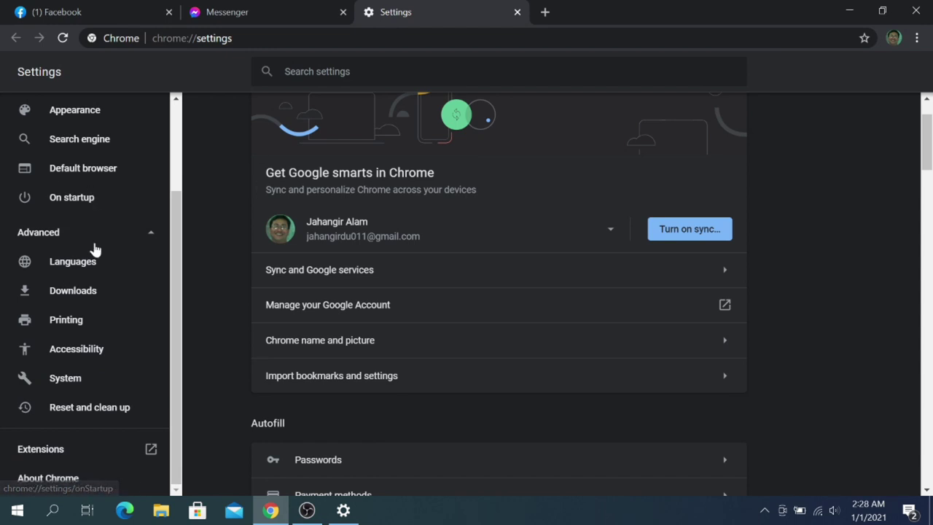
{"action": "scroll", "coordinate": [85, 289], "scroll_direction": "up", "scroll_amount": 3}
{"action": "left_click", "coordinate": [292, 70]}
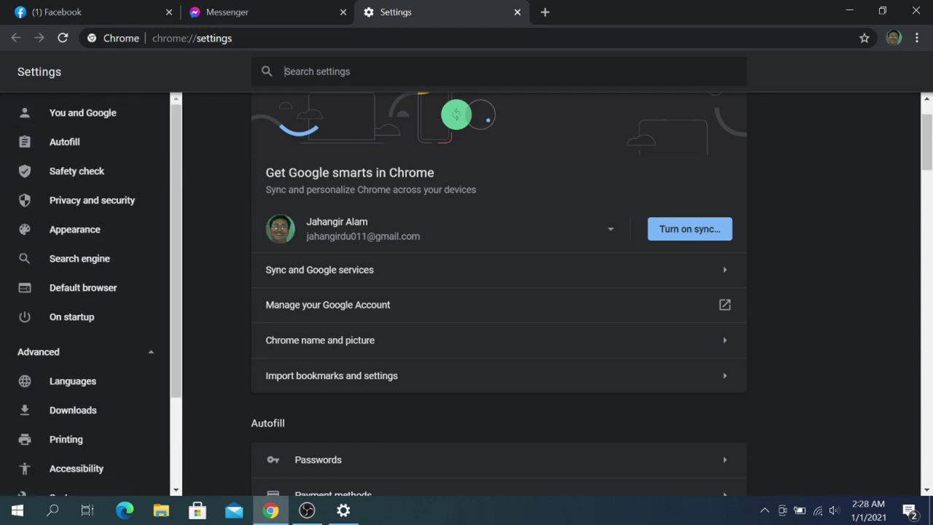
{"action": "type", "text": "set"}
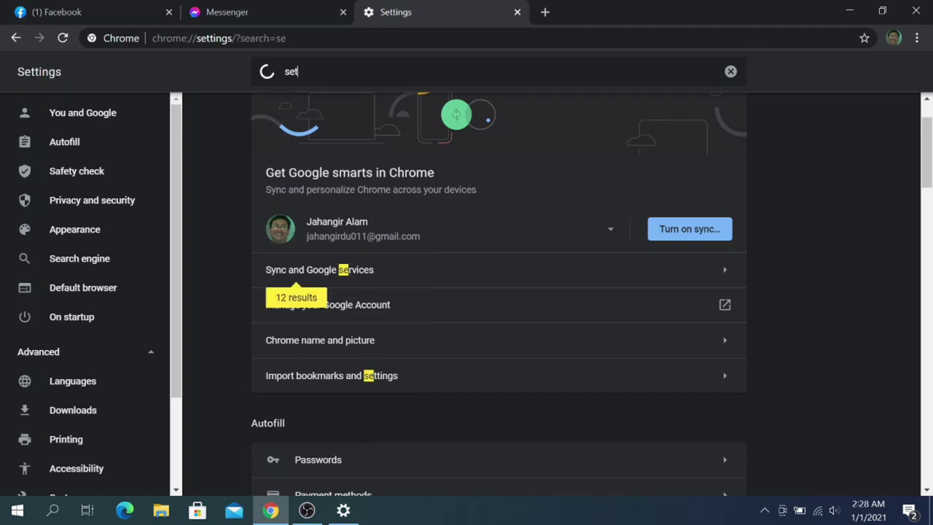
{"action": "type", "text": "ing"}
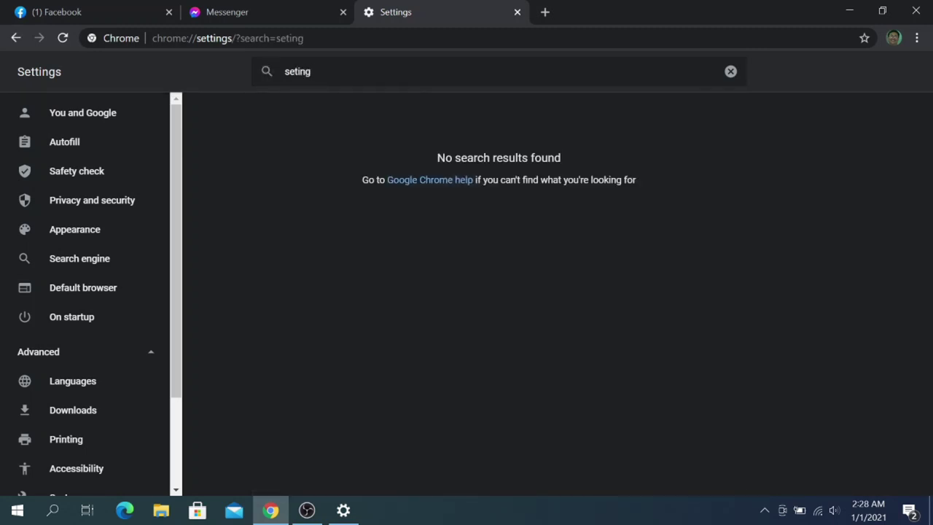
{"action": "key", "text": "BackSpace"}
{"action": "key", "text": "BackSpace"}
{"action": "key", "text": "BackSpace"}
{"action": "key", "text": "BackSpace"}
{"action": "key", "text": "BackSpace"}
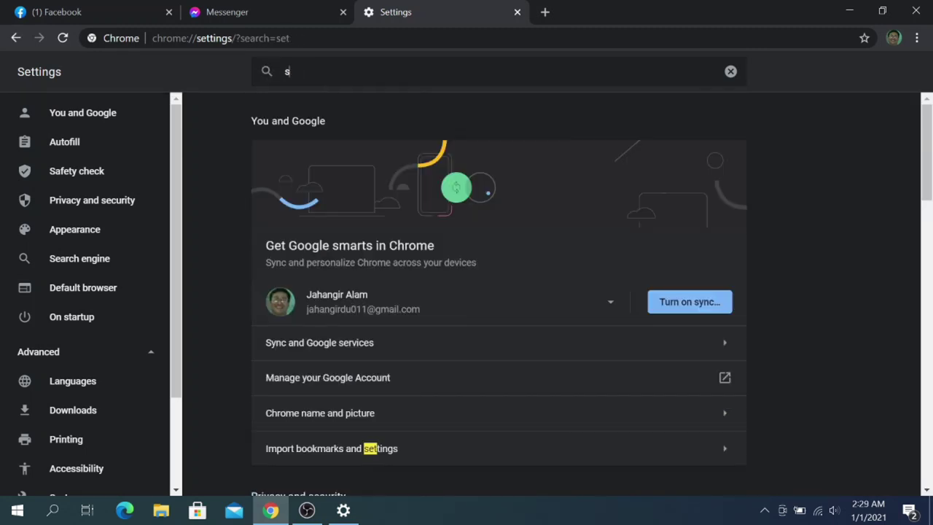
Step: Search Chrome's settings for "site setti" and open the Camera permission page under Site Settings
{"action": "type", "text": "ite se"}
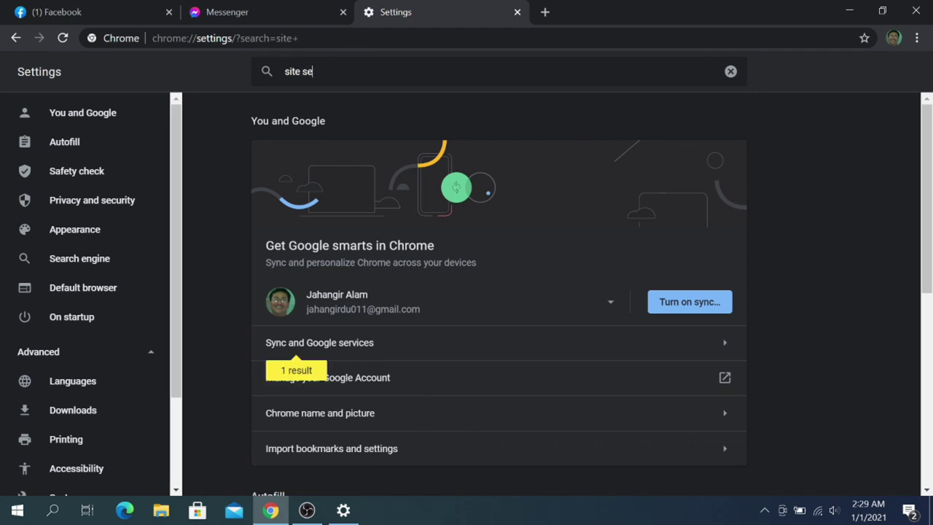
{"action": "type", "text": "tti"}
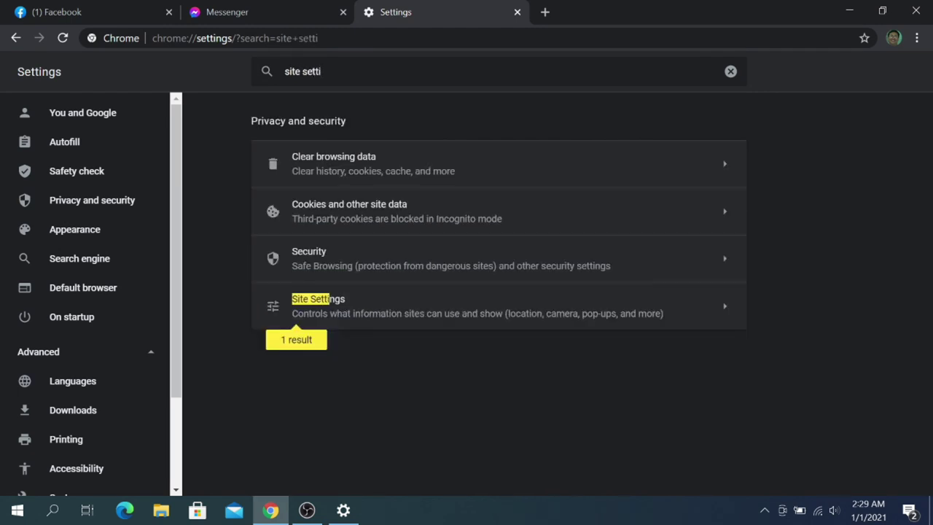
{"action": "left_click", "coordinate": [352, 311]}
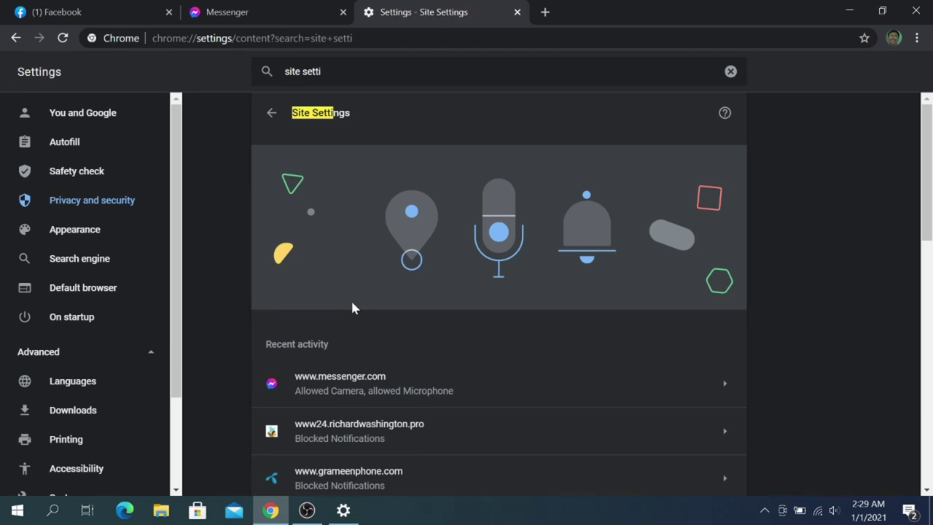
{"action": "scroll", "coordinate": [787, 285], "scroll_direction": "down", "scroll_amount": 6}
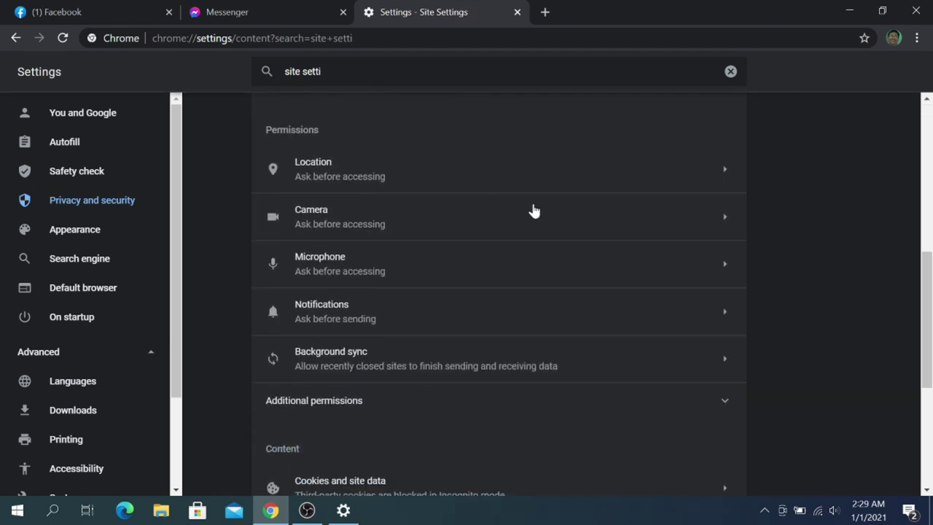
{"action": "left_click", "coordinate": [719, 220]}
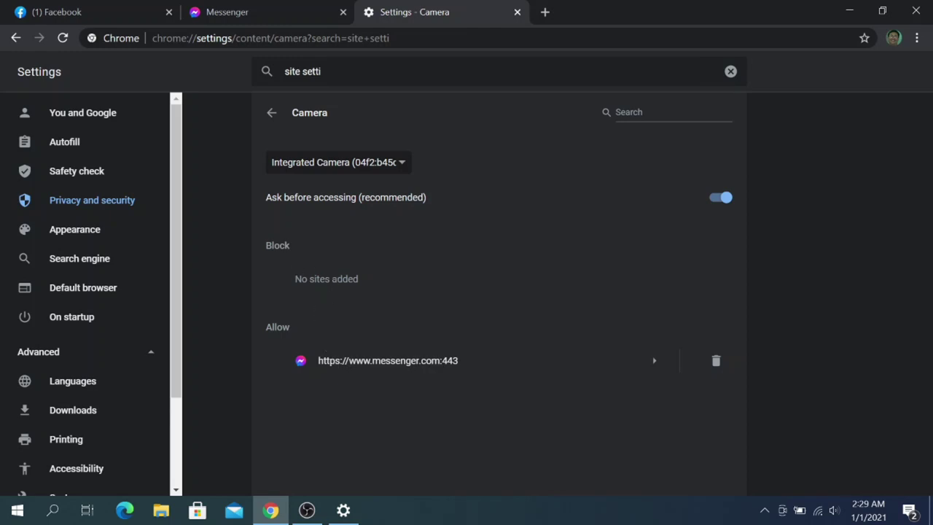
Step: Check the Block lists on the Camera and Microphone site permission pages for any blocked sites
{"action": "left_click_drag", "start_coordinate": [294, 279], "coordinate": [360, 282]}
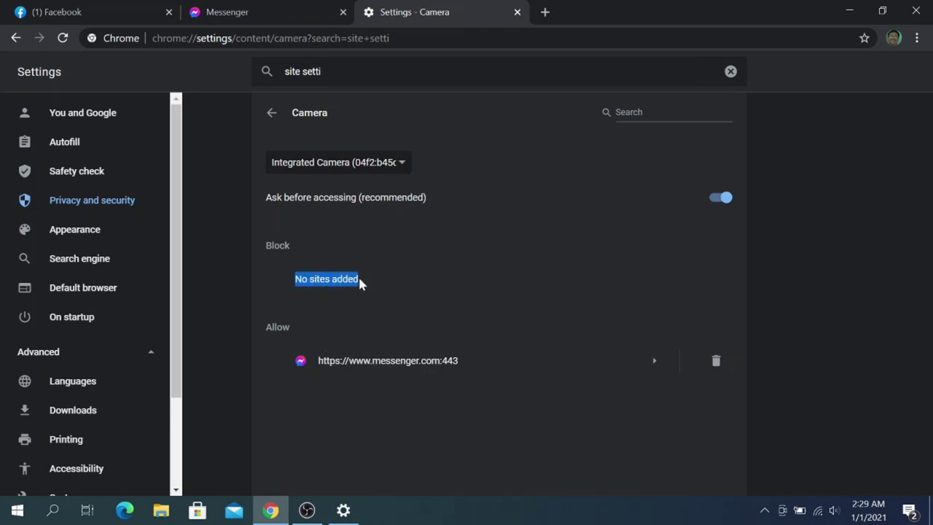
{"action": "left_click", "coordinate": [271, 115]}
{"action": "left_click", "coordinate": [734, 356]}
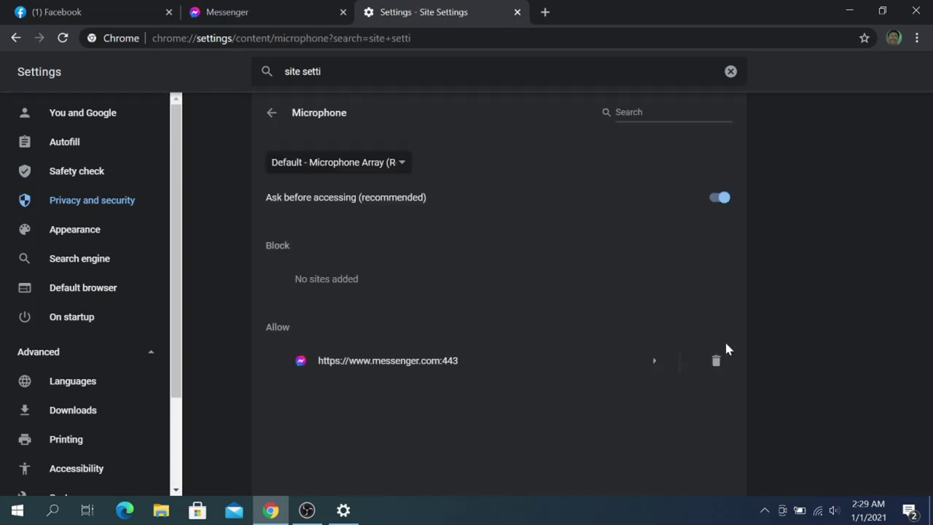
{"action": "left_click_drag", "start_coordinate": [294, 279], "coordinate": [370, 289]}
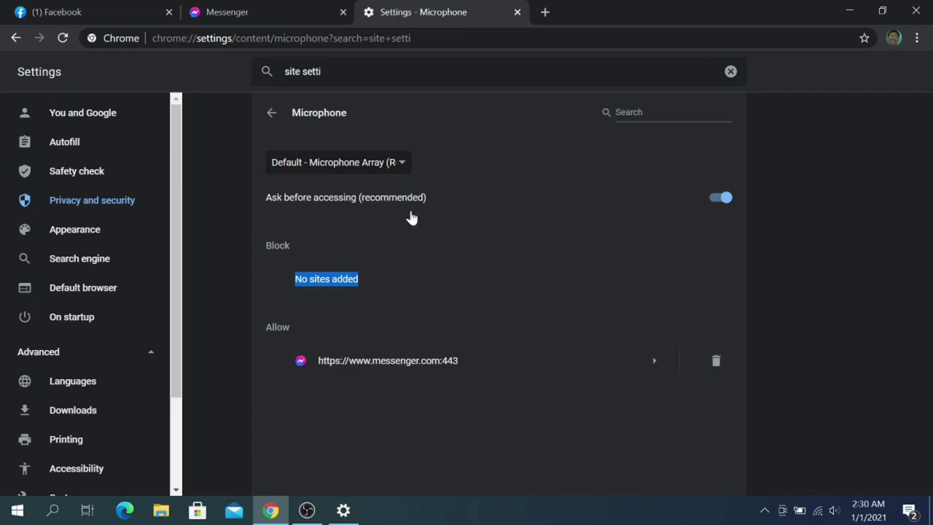
{"action": "triple_click", "coordinate": [353, 281]}
Step: Return to the Camera permission page and choose Integrated Camera (04f2:b45d) User-facing as the camera device
{"action": "key", "text": "alt+Left"}
{"action": "left_click", "coordinate": [339, 301]}
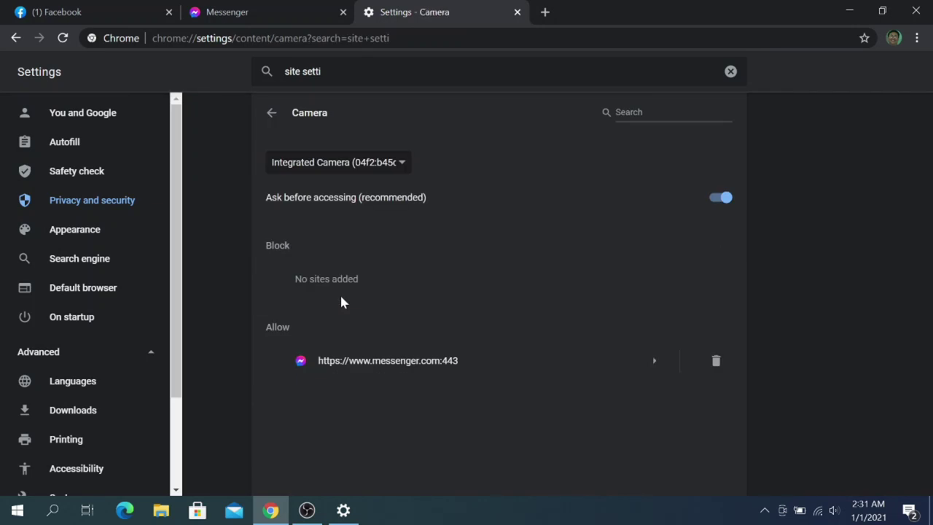
{"action": "left_click", "coordinate": [402, 168]}
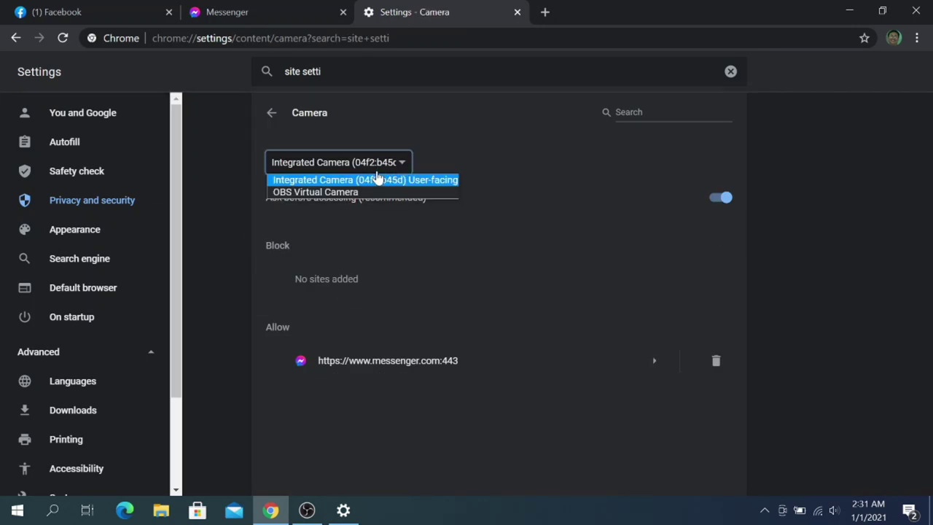
{"action": "left_click", "coordinate": [381, 180]}
Step: Open the Microphone permission page and choose Default - Microphone Array (Realtek High Definition Audio) as the input device
{"action": "left_click", "coordinate": [272, 113]}
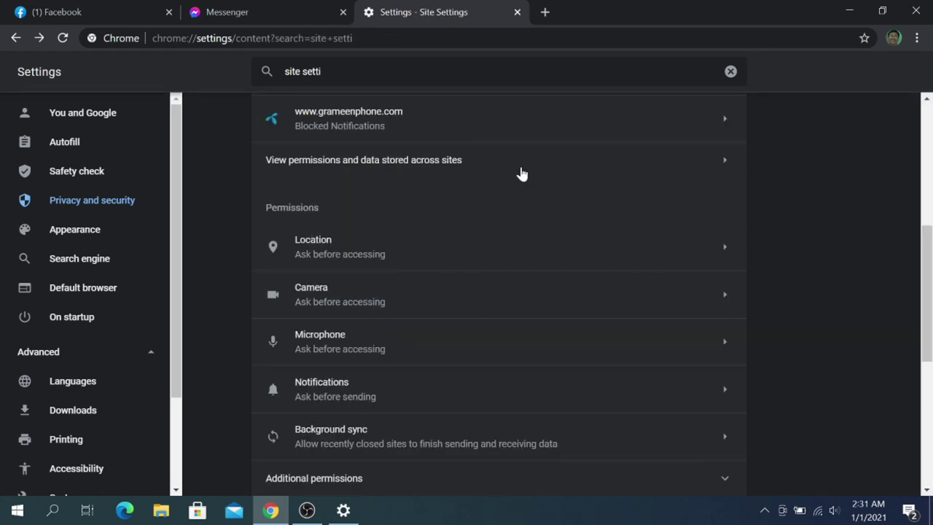
{"action": "left_click", "coordinate": [323, 350]}
{"action": "left_click", "coordinate": [401, 166]}
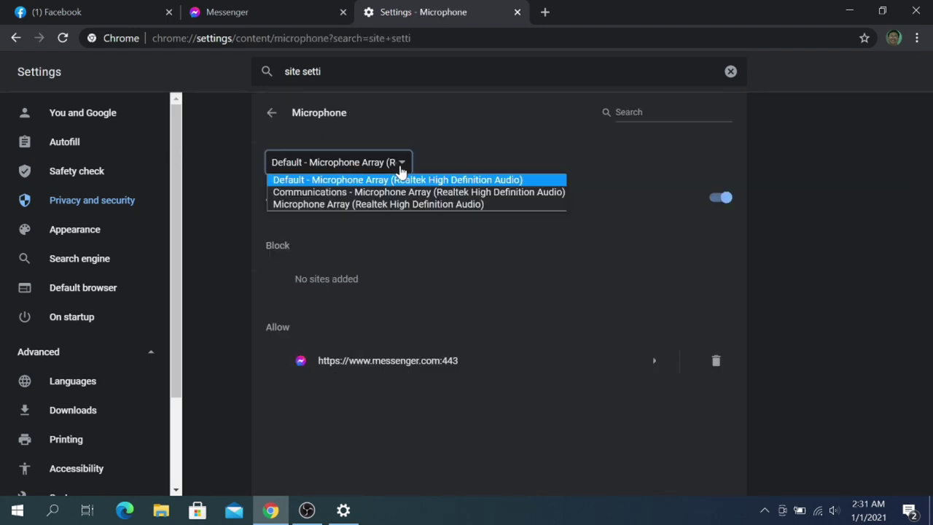
{"action": "left_click", "coordinate": [360, 182]}
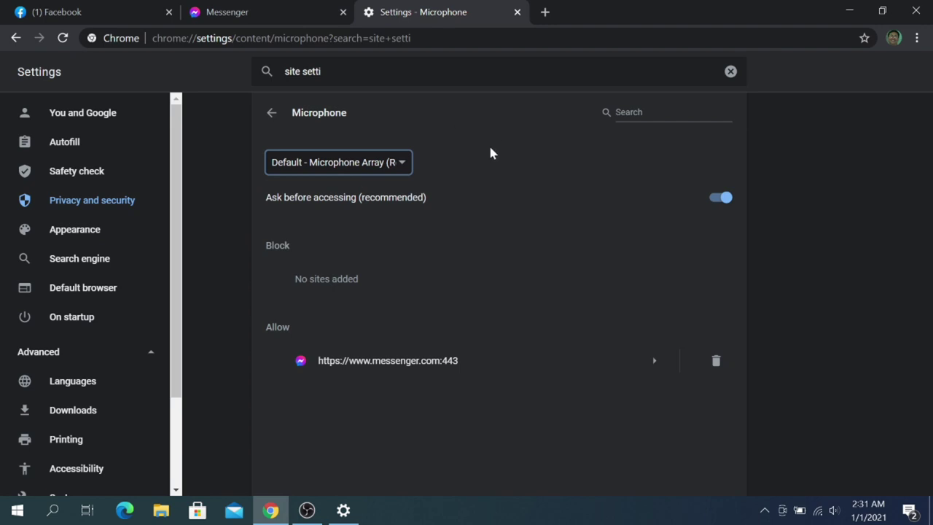
{"action": "left_click", "coordinate": [481, 213]}
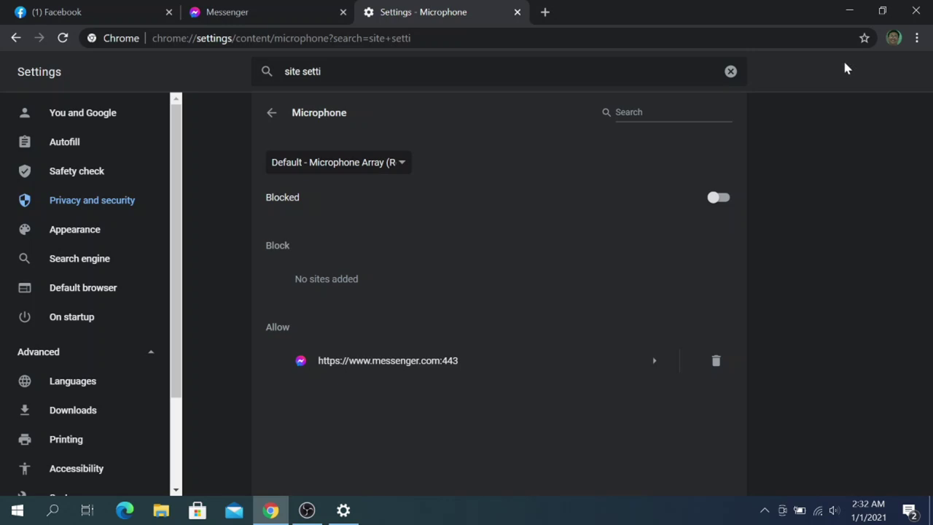
Step: Open Chrome's main settings page and expand the Advanced section to look through its categories
{"action": "left_click", "coordinate": [916, 38]}
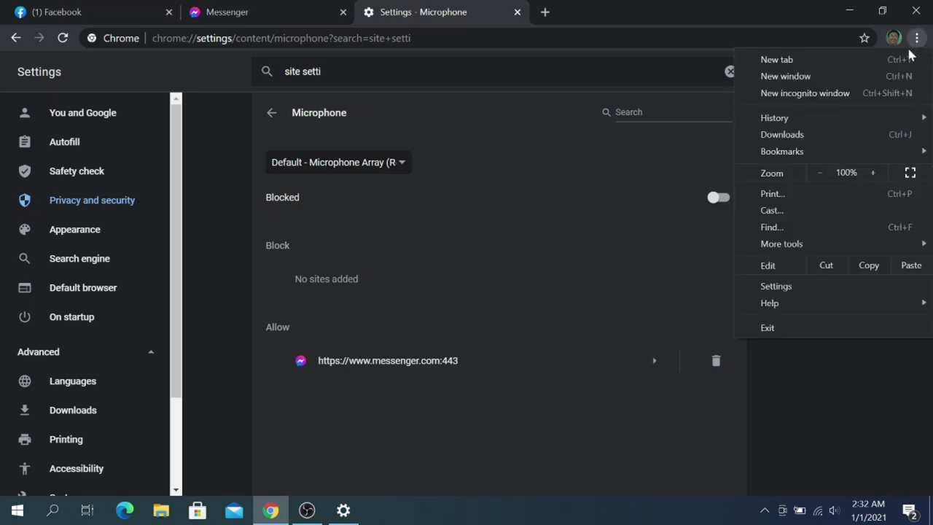
{"action": "left_click", "coordinate": [794, 287]}
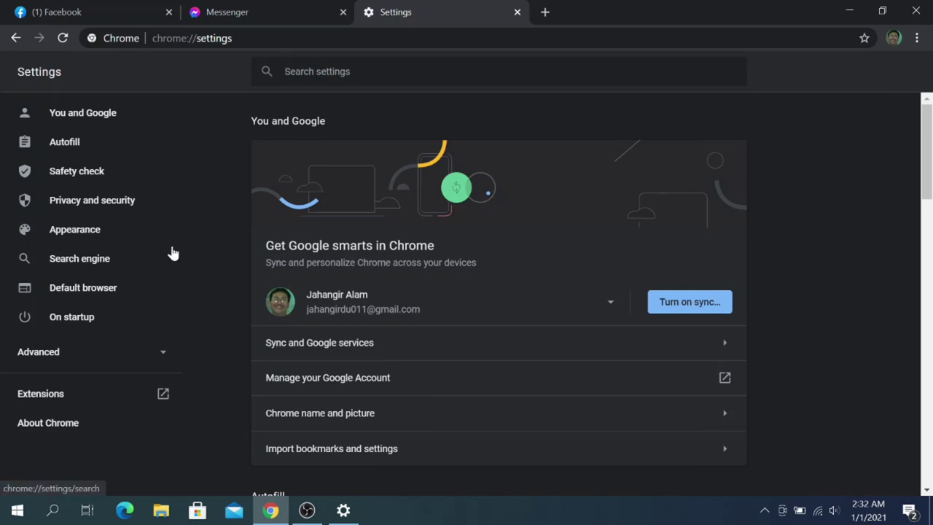
{"action": "scroll", "coordinate": [173, 252], "scroll_direction": "down", "scroll_amount": 3}
{"action": "left_click", "coordinate": [46, 352]}
{"action": "scroll", "coordinate": [137, 260], "scroll_direction": "down", "scroll_amount": 3}
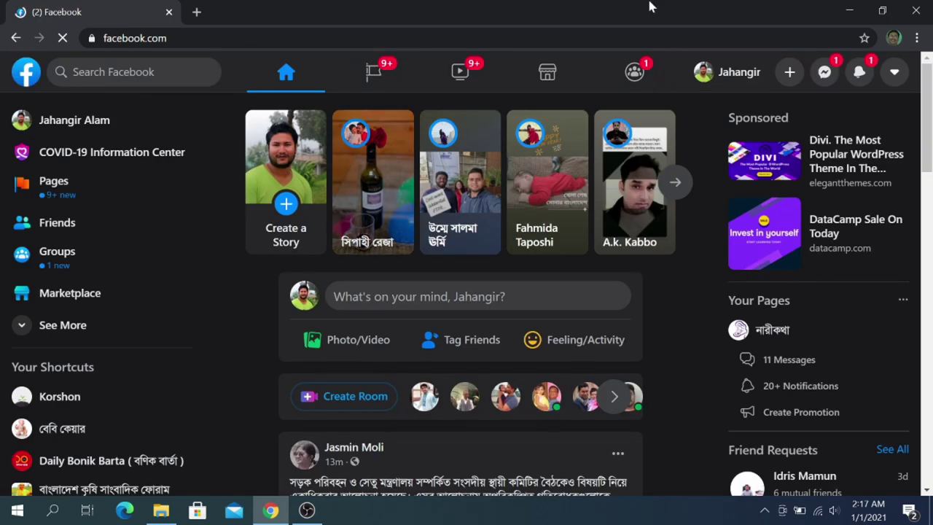
Step: Minimize the browser and launch Registry Editor by running regedit
{"action": "left_click", "coordinate": [850, 11]}
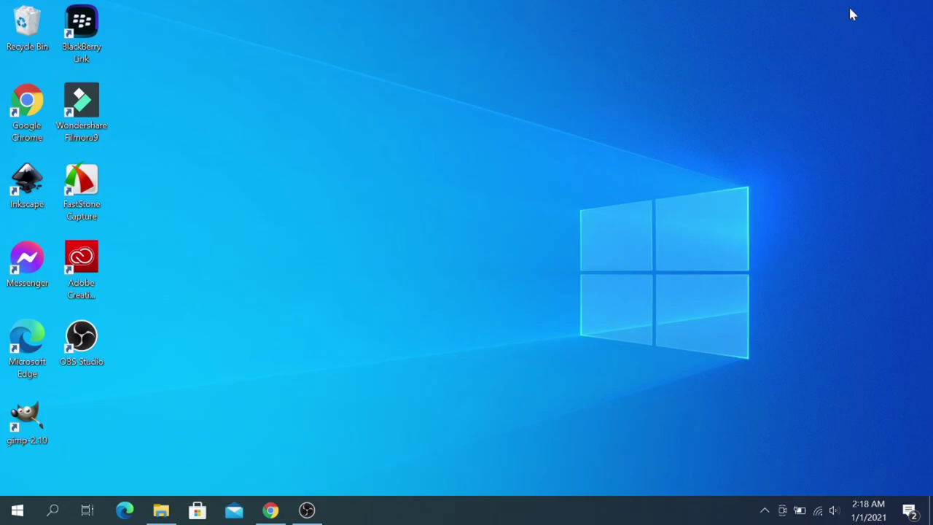
{"action": "key", "text": "super+r"}
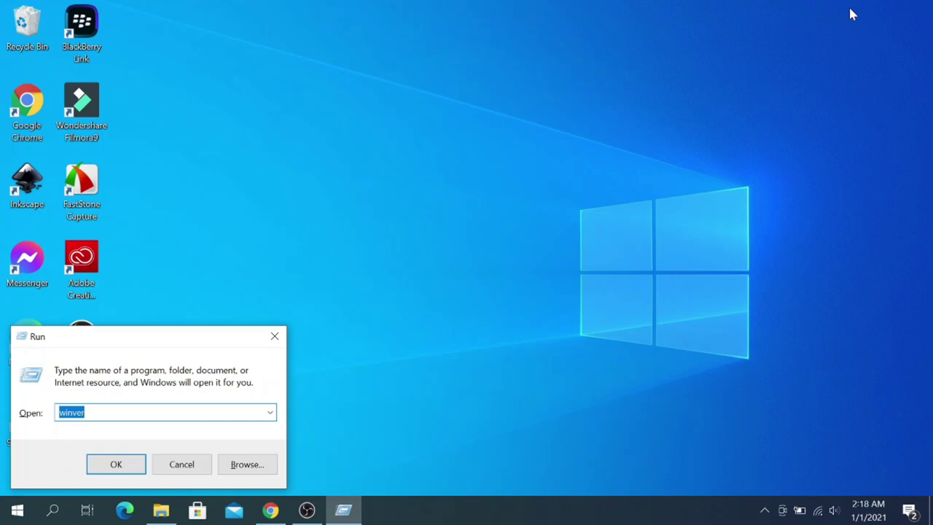
{"action": "type", "text": "w"}
{"action": "key", "text": "Escape"}
{"action": "key", "text": "super+r"}
{"action": "type", "text": "regedit"}
{"action": "key", "text": "Return"}
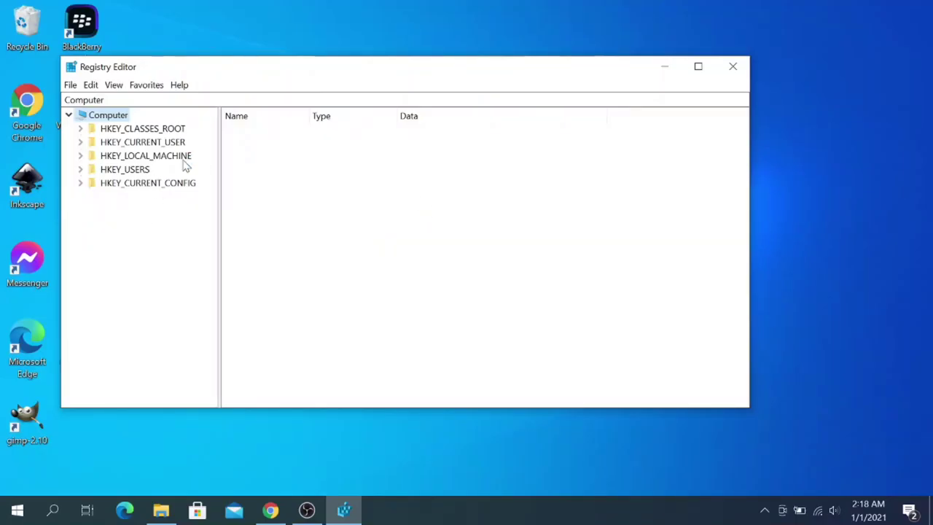
Step: Go to the registry key HKEY_LOCAL_MACHINE\SOFTWARE\WOW6432Node\Microsoft\Windows Media Foundation
{"action": "left_click", "coordinate": [80, 156]}
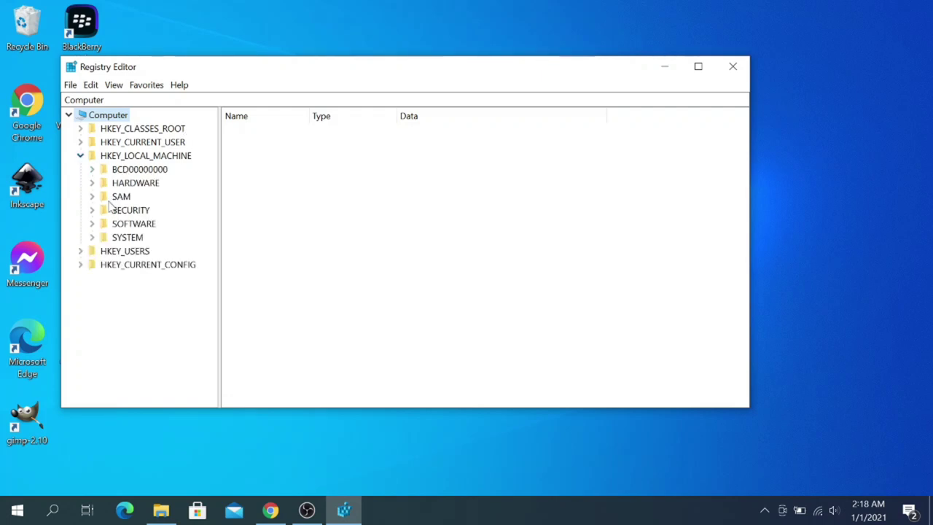
{"action": "left_click", "coordinate": [92, 224]}
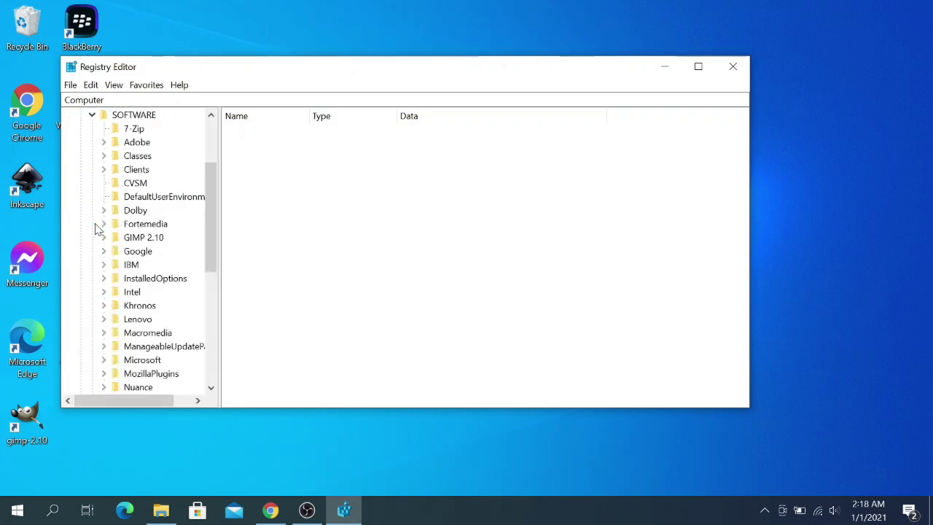
{"action": "left_click_drag", "start_coordinate": [211, 197], "coordinate": [173, 350]}
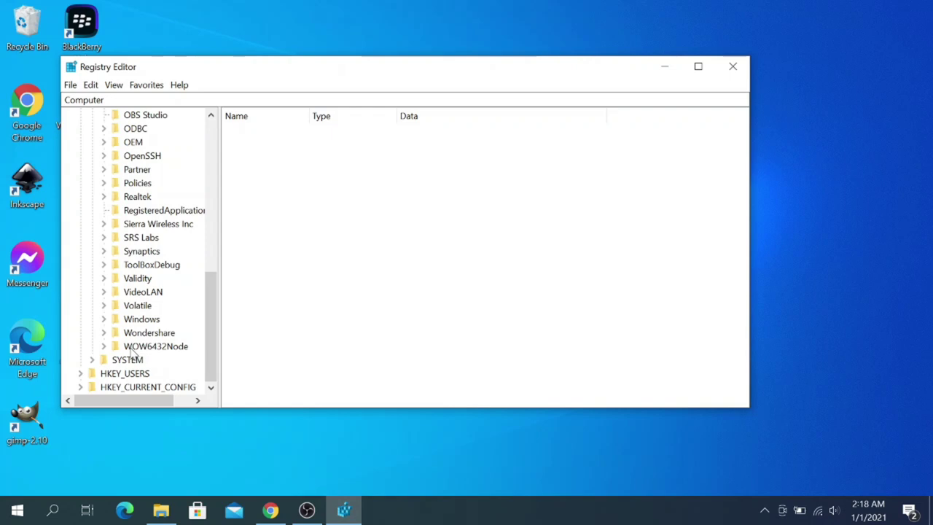
{"action": "left_click", "coordinate": [103, 346]}
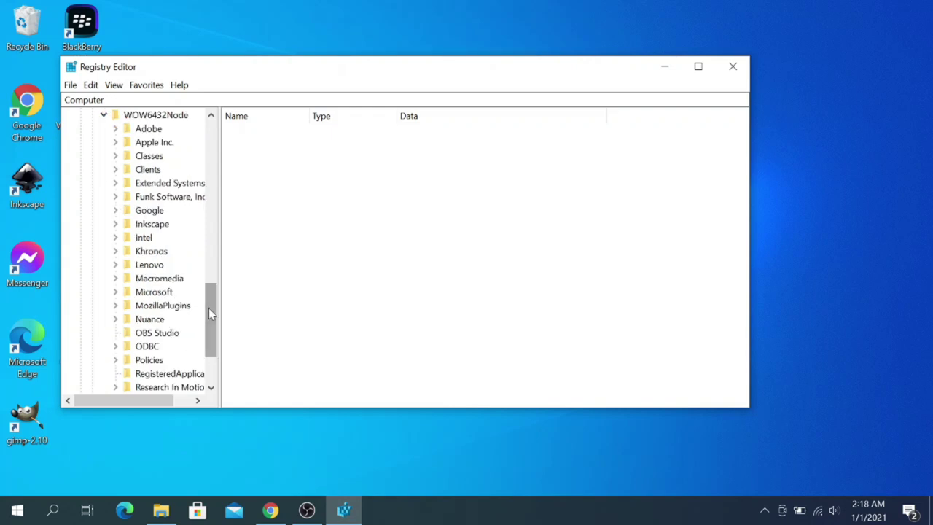
{"action": "left_click", "coordinate": [115, 293]}
{"action": "left_click_drag", "start_coordinate": [210, 193], "coordinate": [325, 342]}
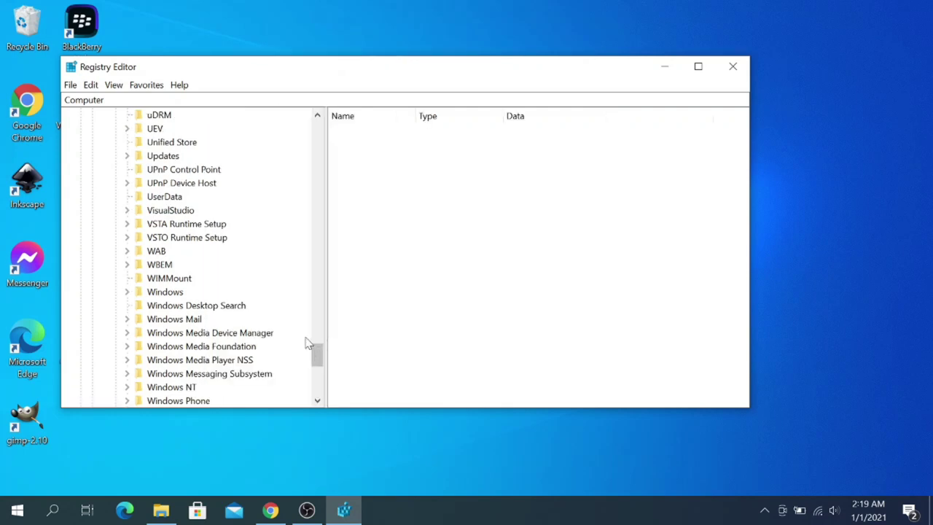
{"action": "left_click", "coordinate": [215, 348]}
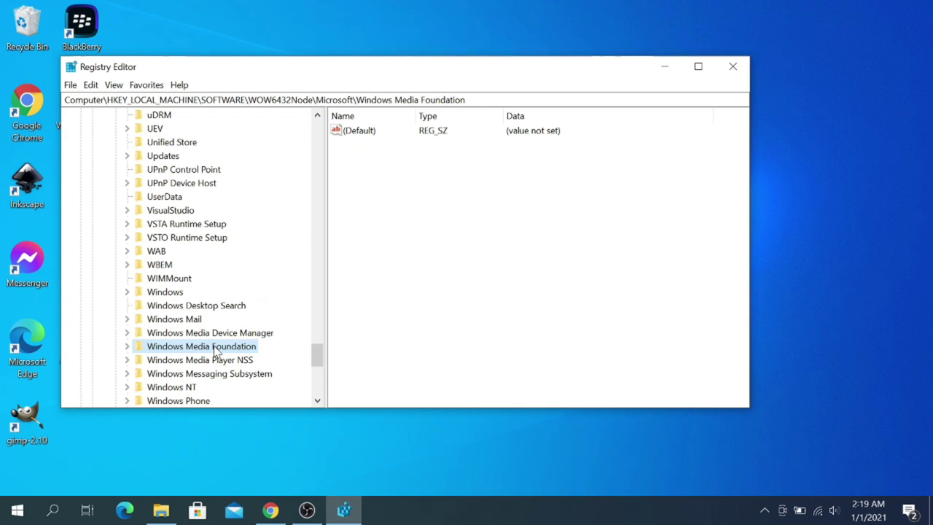
Step: Create a DWORD (32-bit) value named EnableFrameServerMode in the Windows Media Foundation key
{"action": "right_click", "coordinate": [459, 183]}
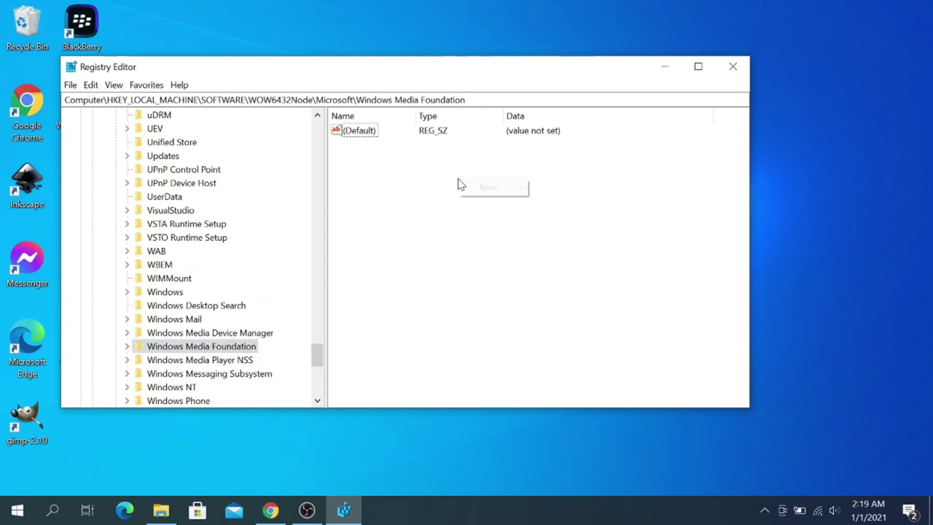
{"action": "mouse_move", "coordinate": [499, 193]}
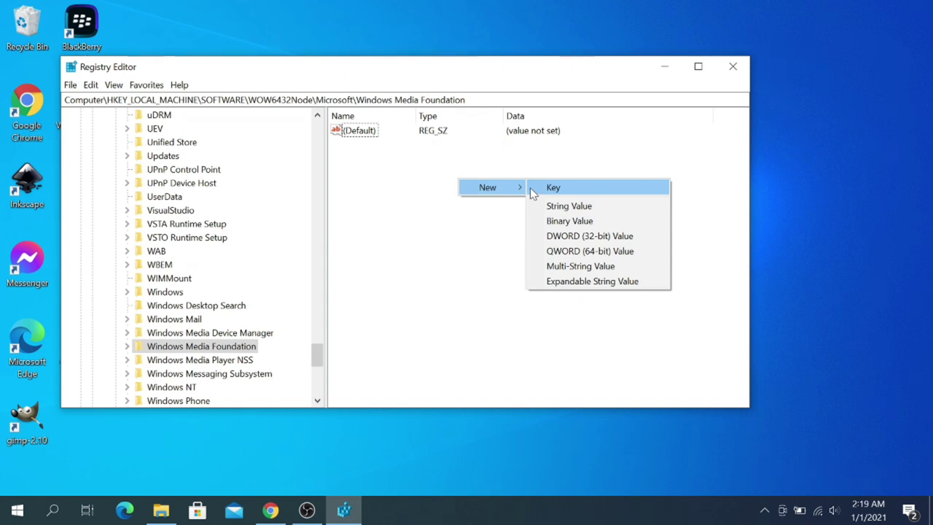
{"action": "left_click", "coordinate": [588, 236]}
{"action": "type", "text": "EnableFra"}
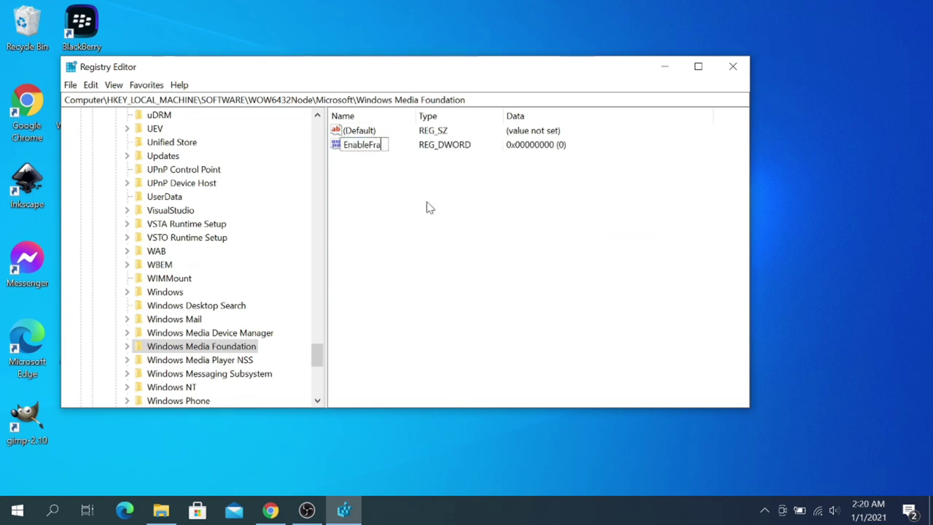
{"action": "type", "text": "meser"}
{"action": "key", "text": "BackSpace"}
{"action": "key", "text": "BackSpace"}
{"action": "key", "text": "BackSpace"}
{"action": "key", "text": "BackSpace"}
{"action": "type", "text": "ServerMode"}
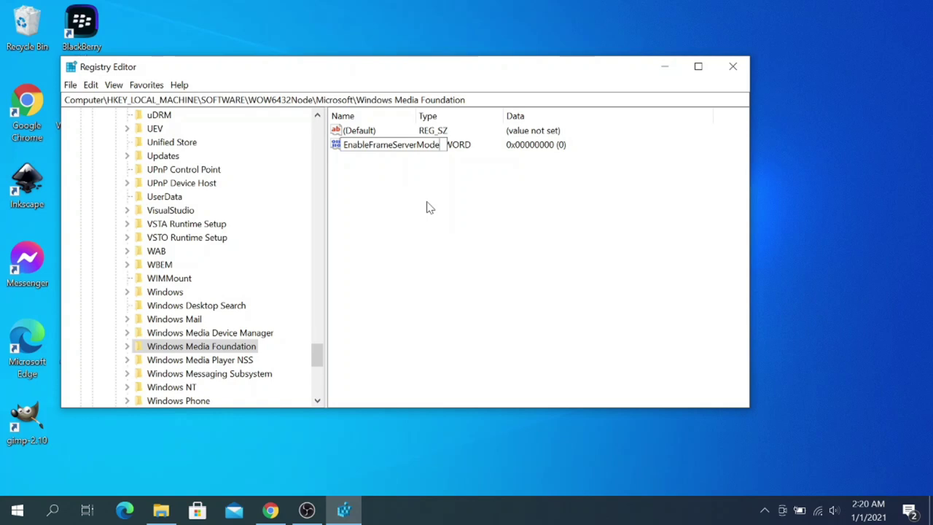
{"action": "key", "text": "Return"}
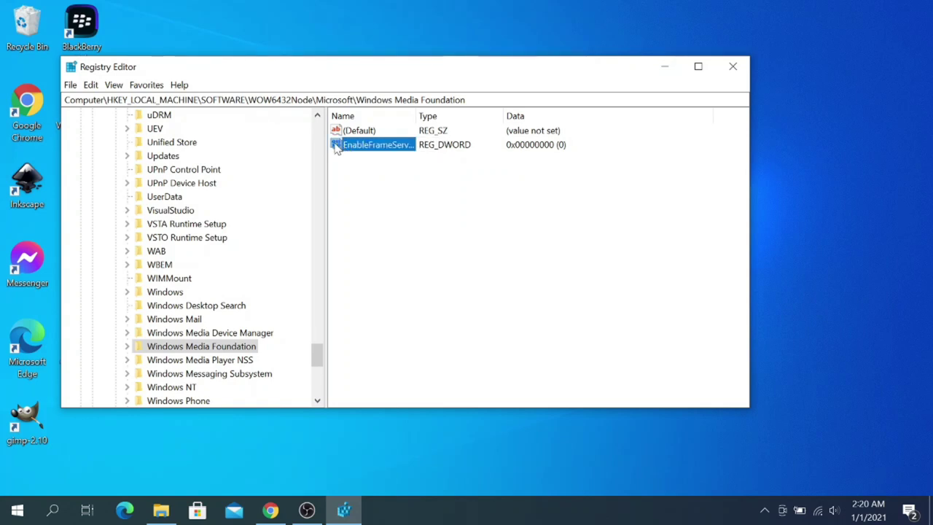
Step: Set the value data of EnableFrameServerMode to 0 with a hexadecimal base
{"action": "double_click", "coordinate": [337, 145]}
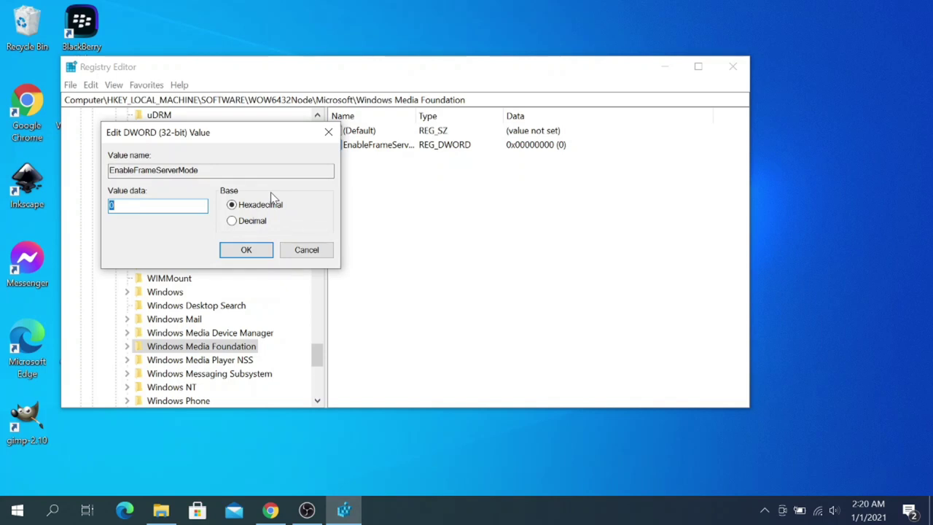
{"action": "type", "text": "0"}
{"action": "left_click", "coordinate": [246, 250]}
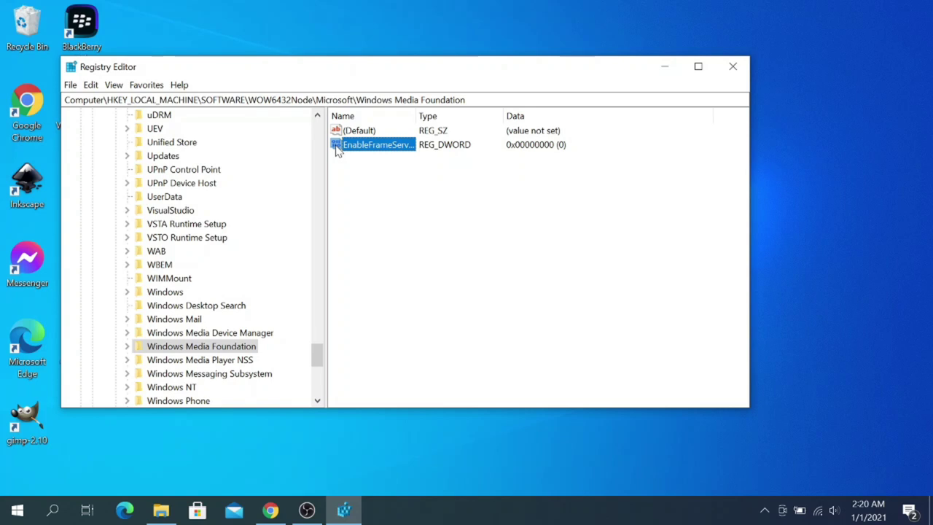
{"action": "left_click", "coordinate": [384, 235]}
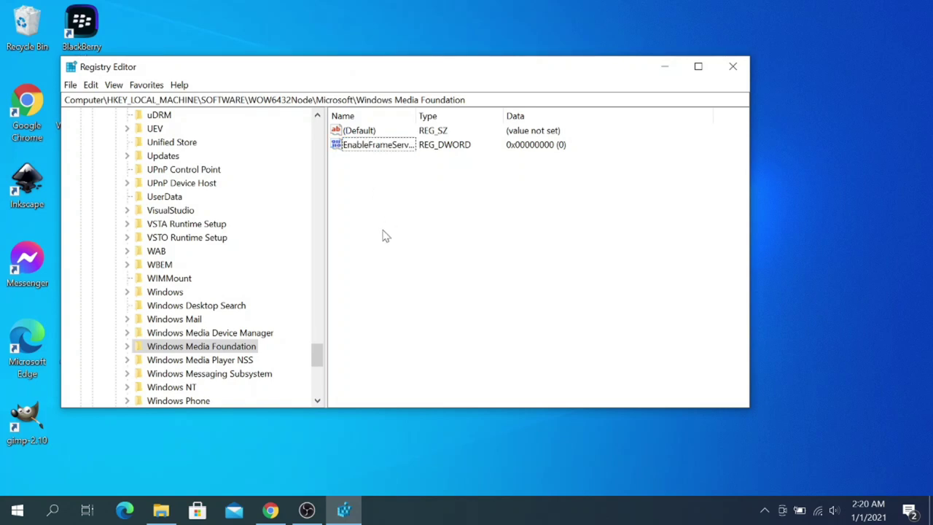